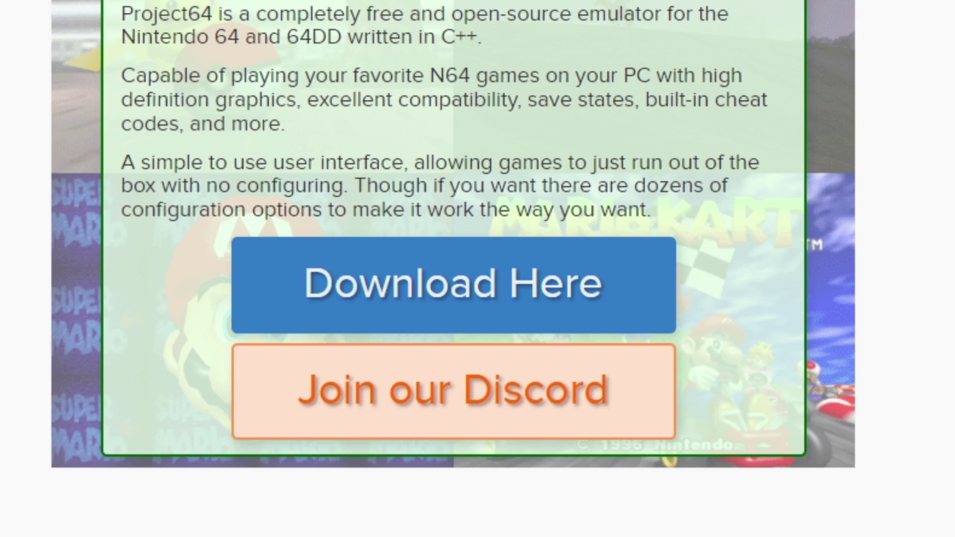
- Download Project64 and install it in C:\Program Files (x86)\Project64 3.0 with a desktop icon, launching it when setup completes
left_click(568, 242)
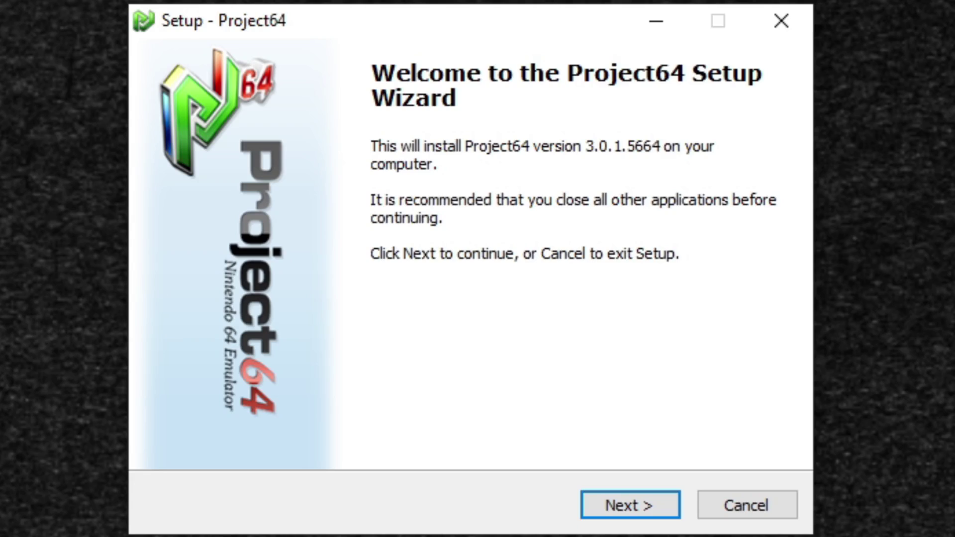
left_click(648, 518)
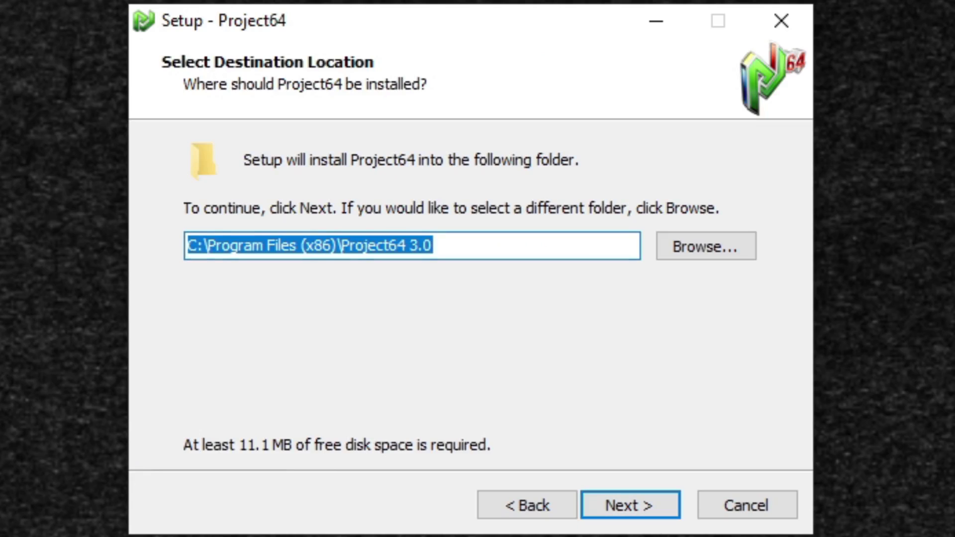
left_click(710, 246)
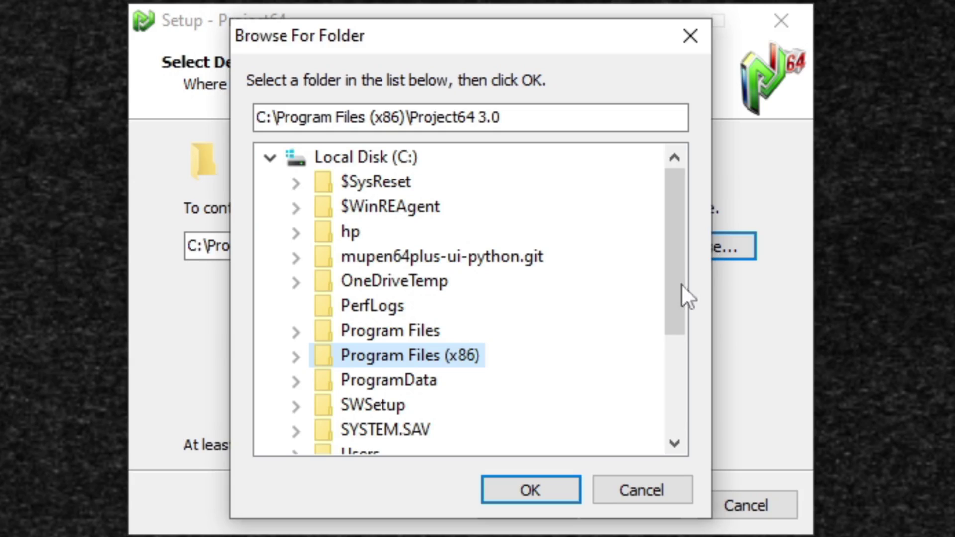
left_click(550, 490)
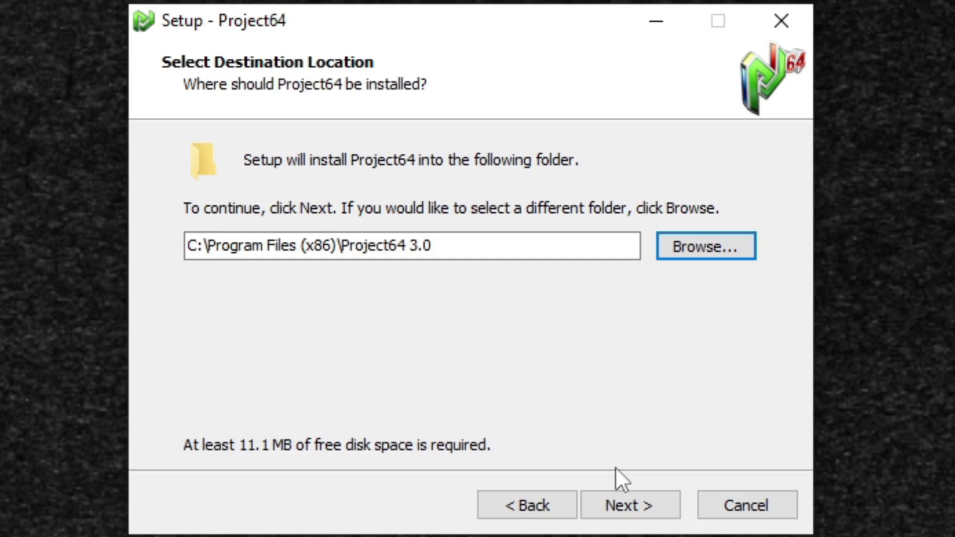
left_click(630, 507)
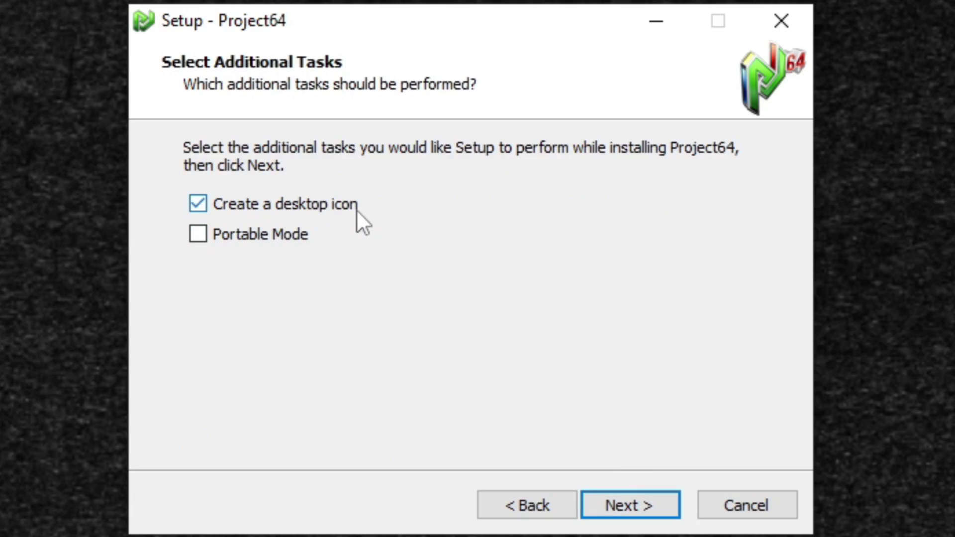
left_click(645, 509)
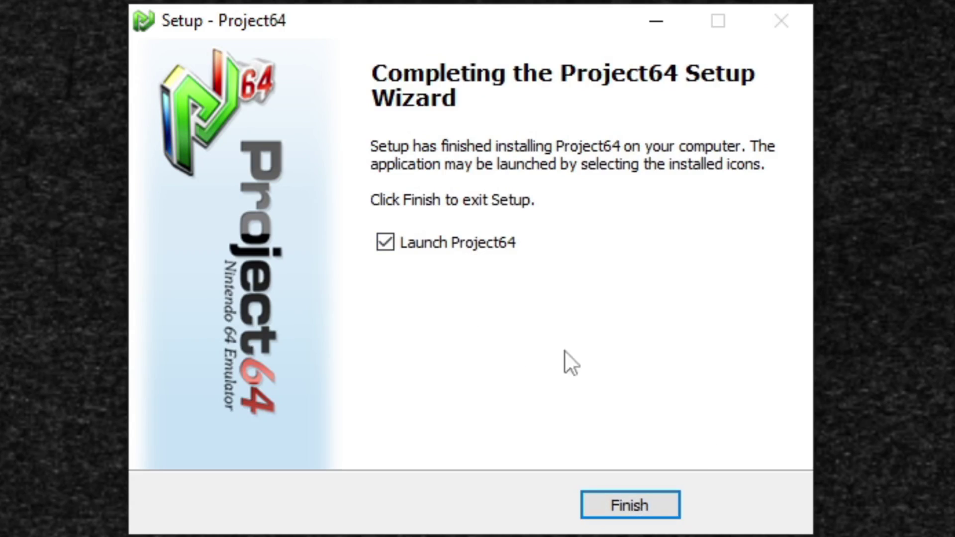
left_click(648, 508)
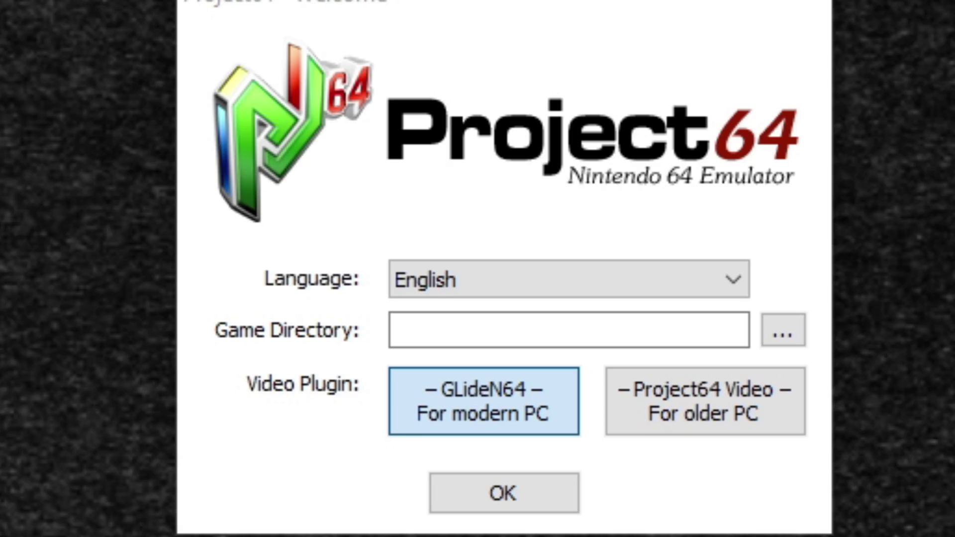
- Set the game directory to H:\N64\Games and accept the welcome settings with English and the GLideN64 video plugin
left_click(784, 335)
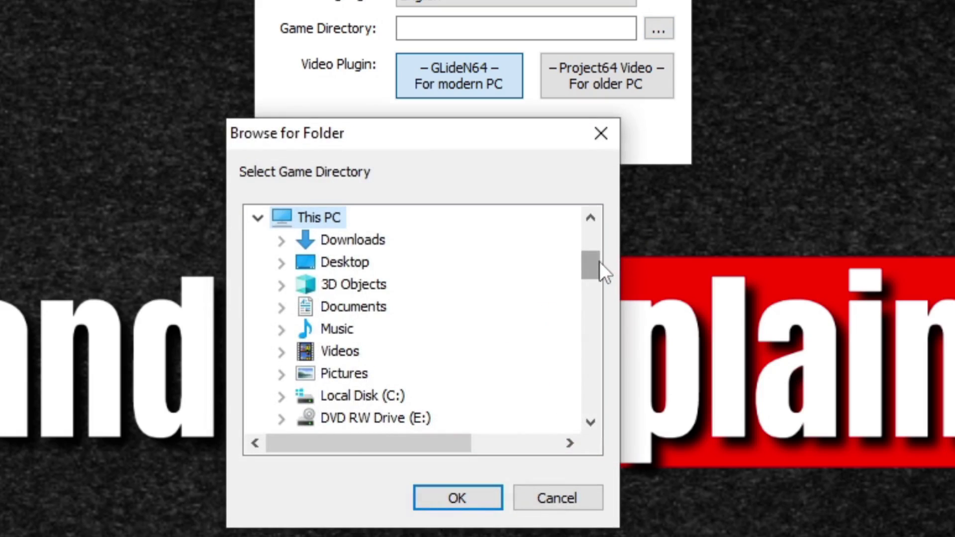
left_click_drag(593, 269, 594, 282)
left_click(405, 370)
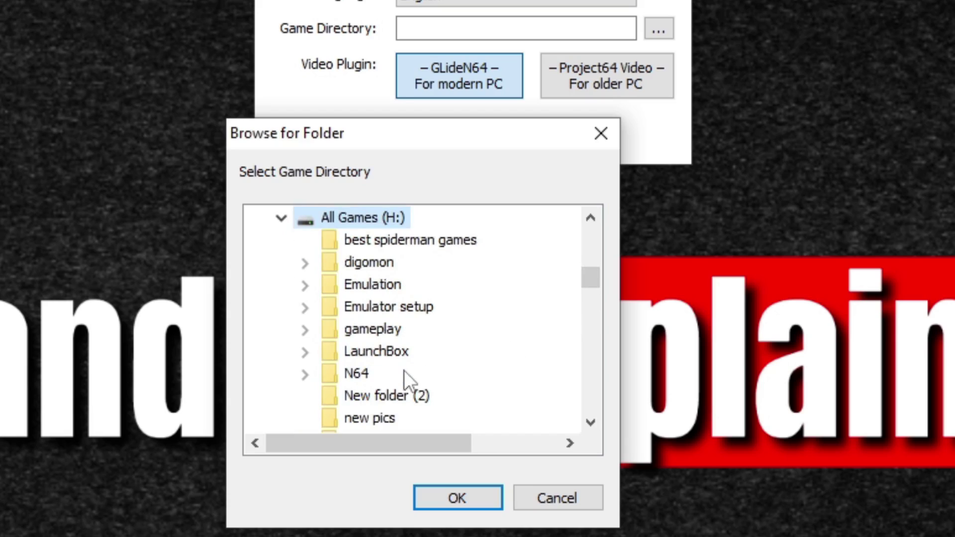
left_click(363, 379)
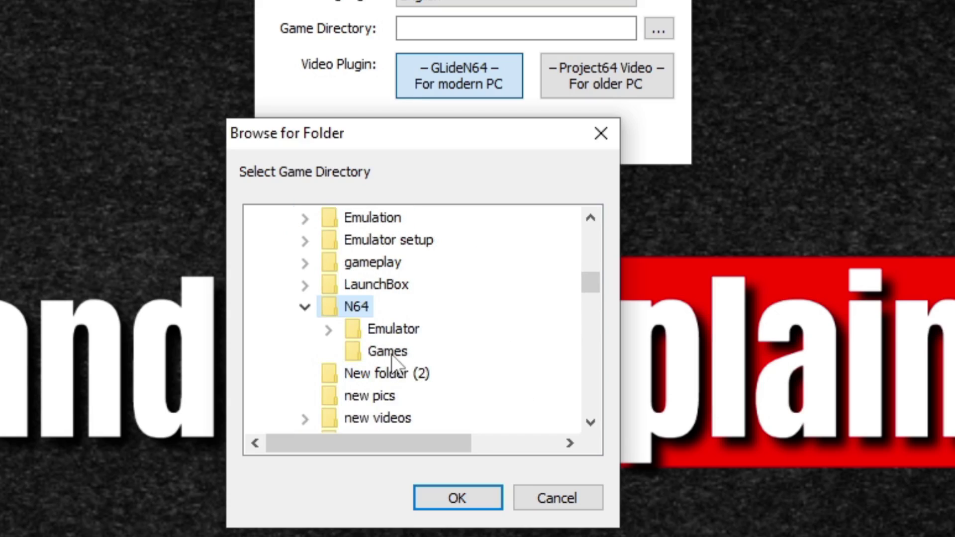
left_click(392, 354)
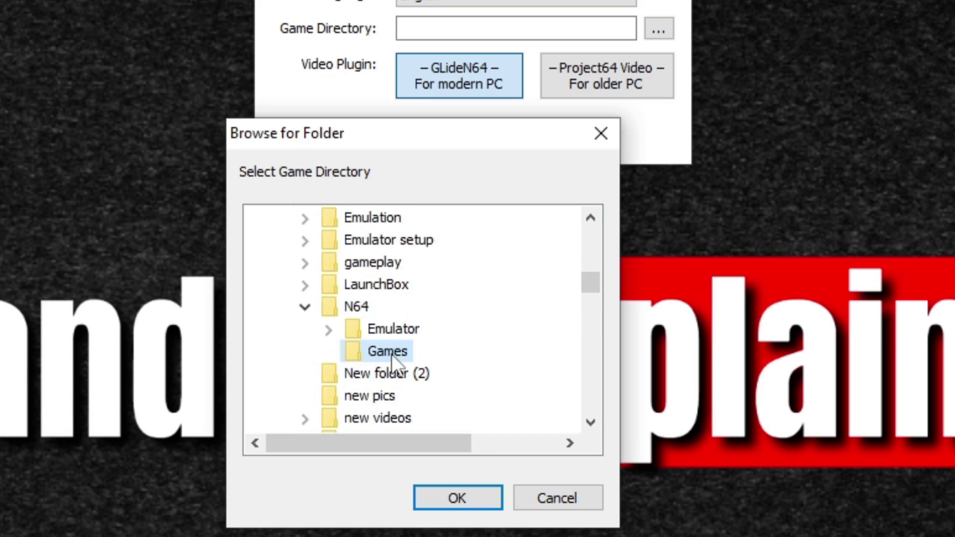
left_click(458, 499)
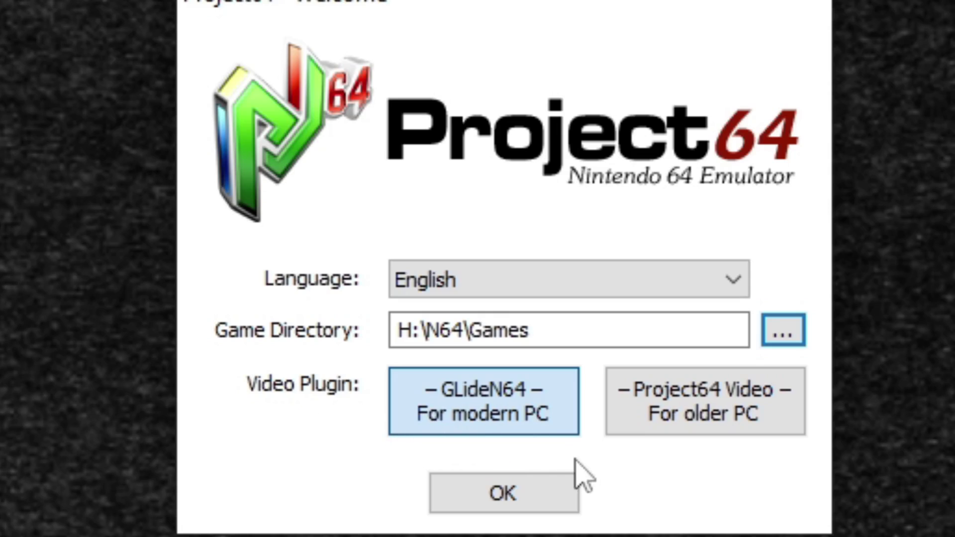
left_click(522, 500)
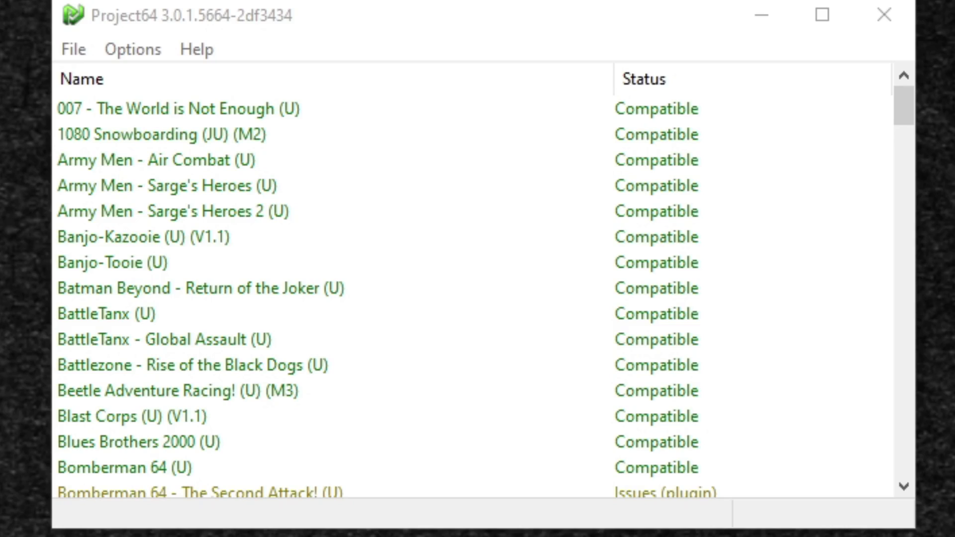
- In the graphics settings, set the full screen resolution to 1920 x 1080 (16:9) and the windowed resolution to 1440 x 1080
left_click_drag(902, 106, 930, 18)
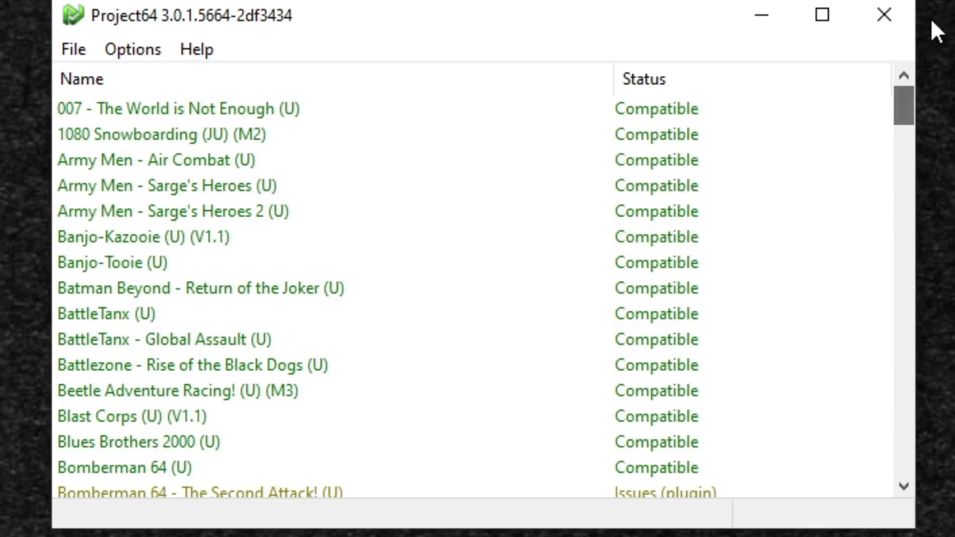
left_click(146, 48)
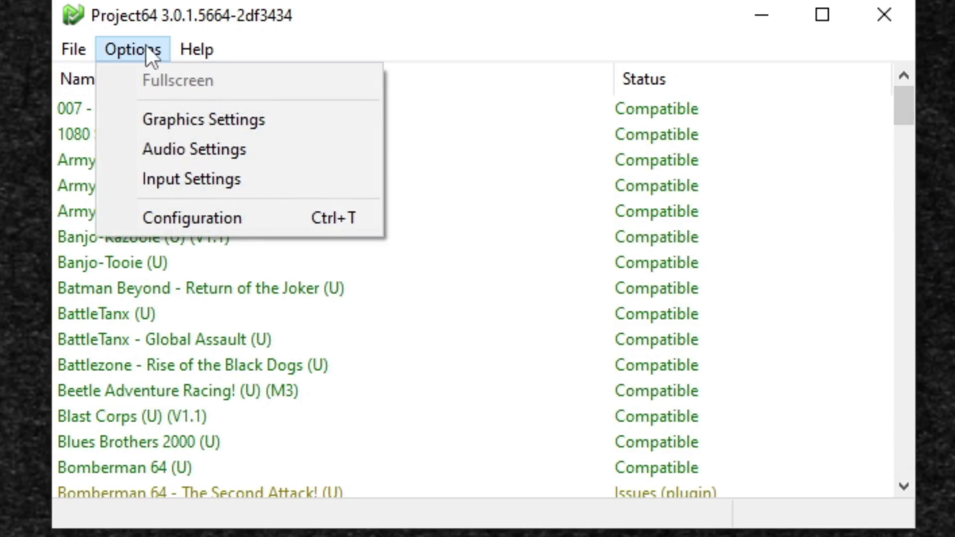
left_click(140, 120)
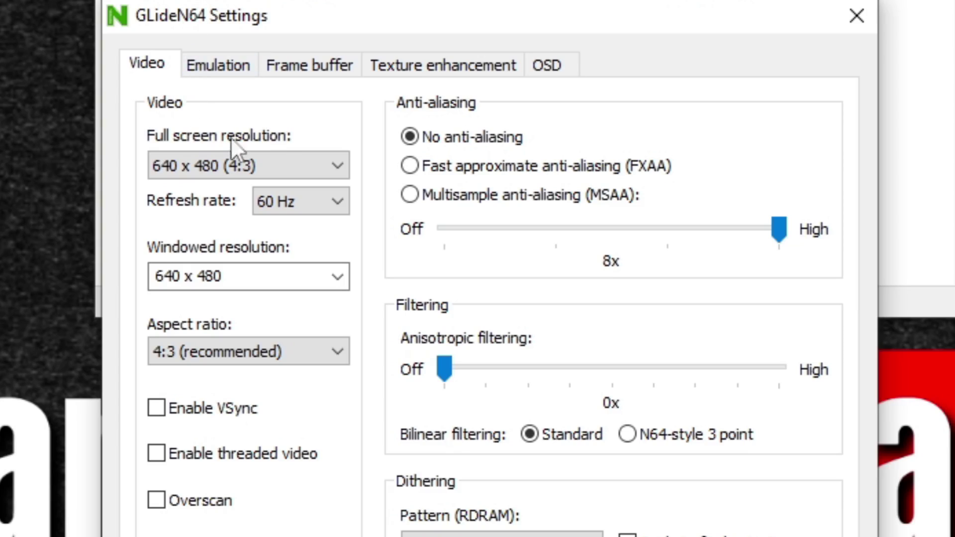
left_click(341, 166)
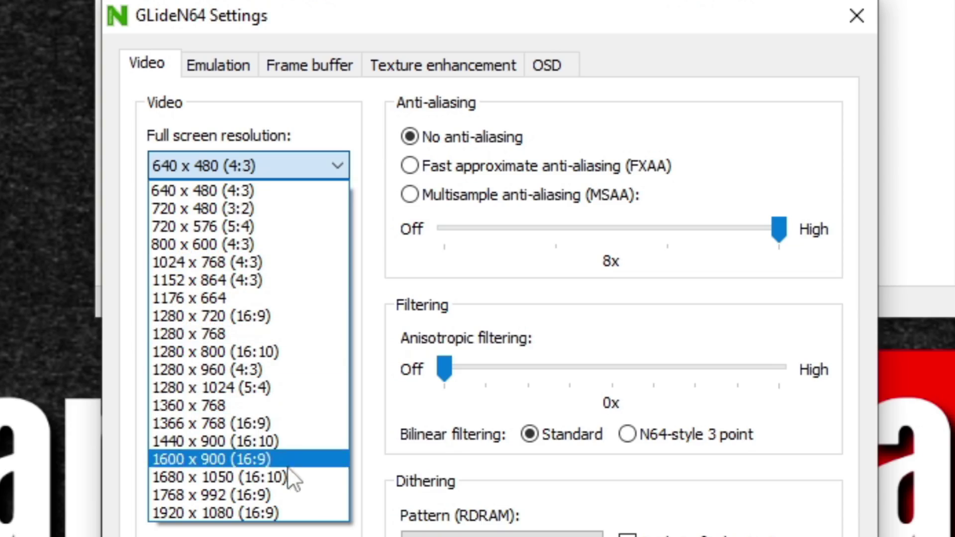
left_click(288, 515)
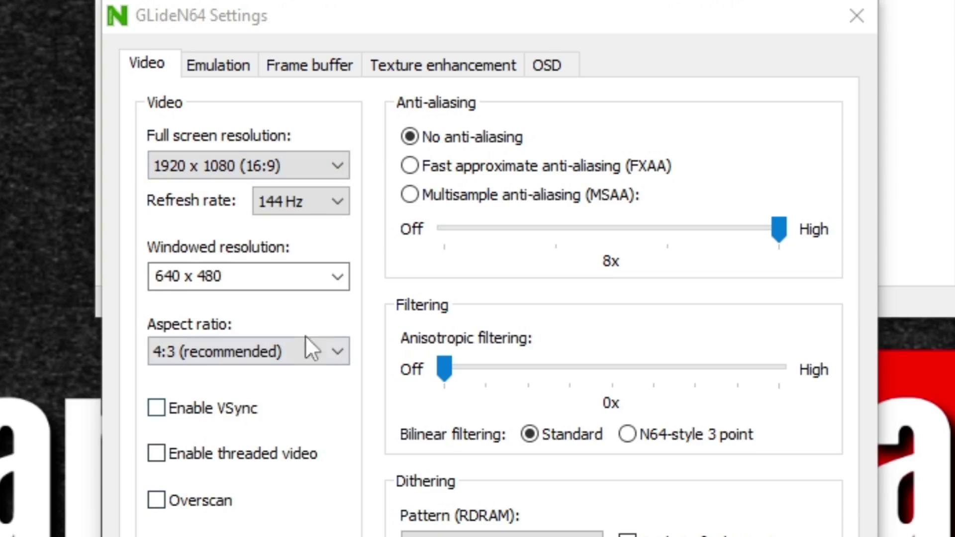
left_click(336, 277)
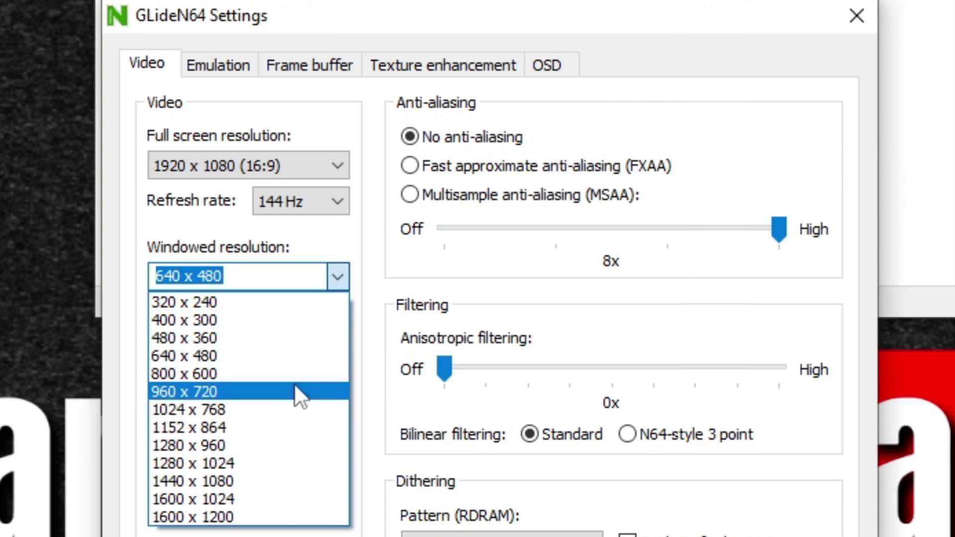
left_click(265, 483)
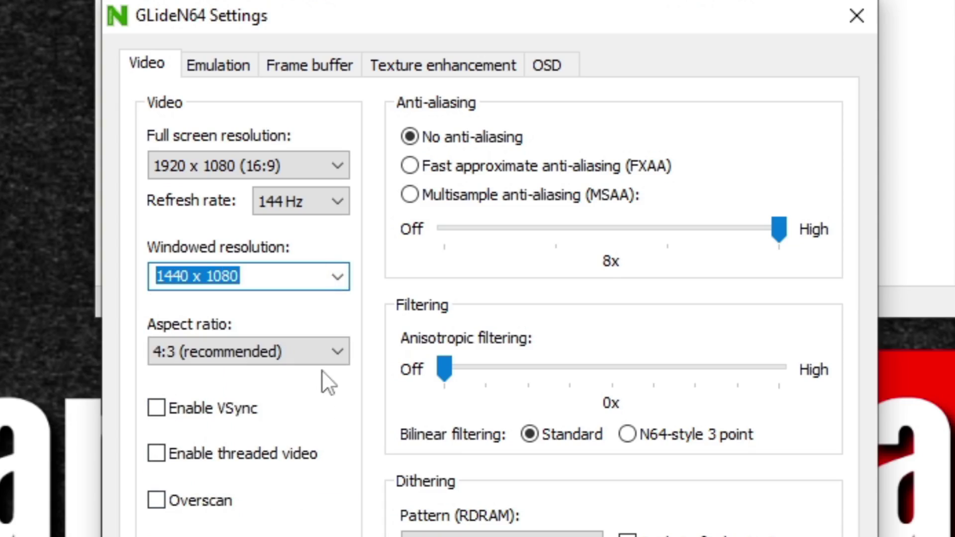
mouse_move(342, 359)
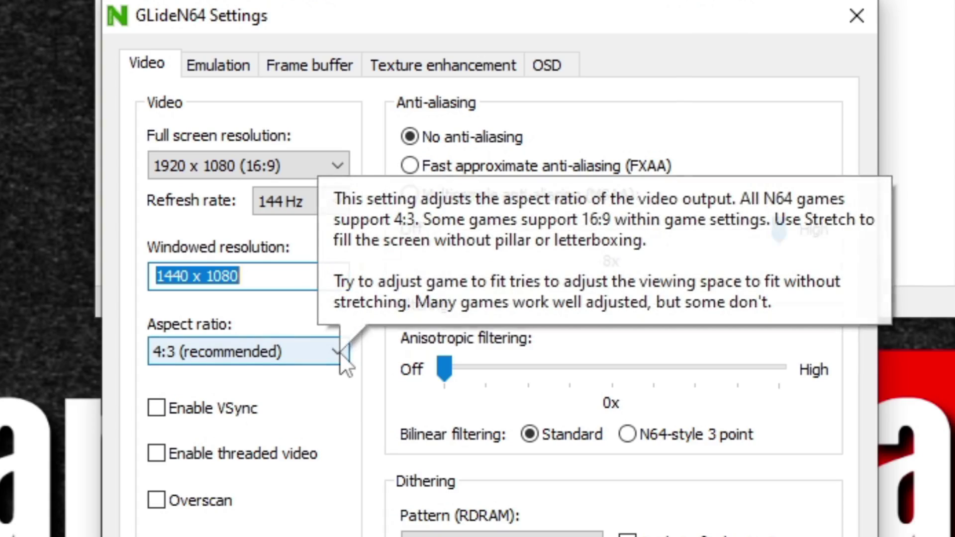
left_click(342, 353)
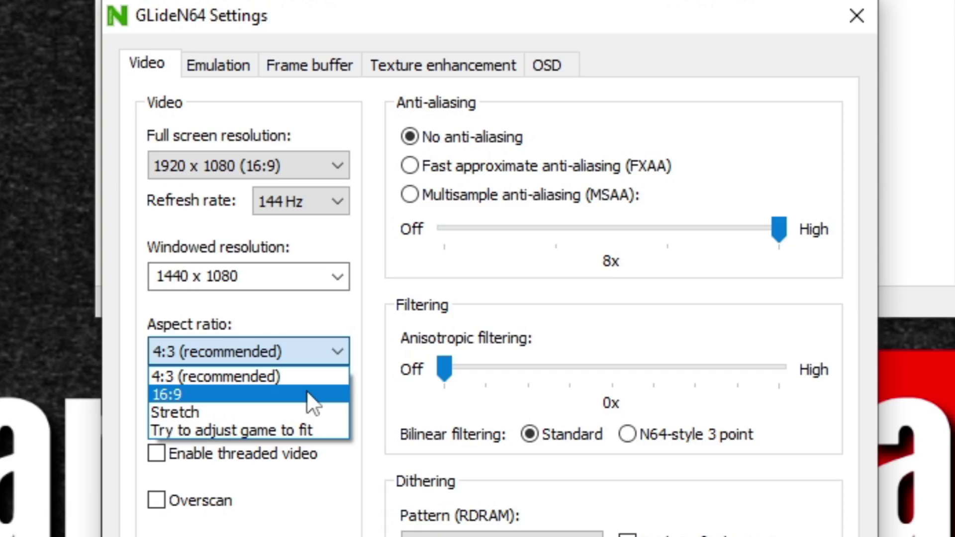
left_click(40, 334)
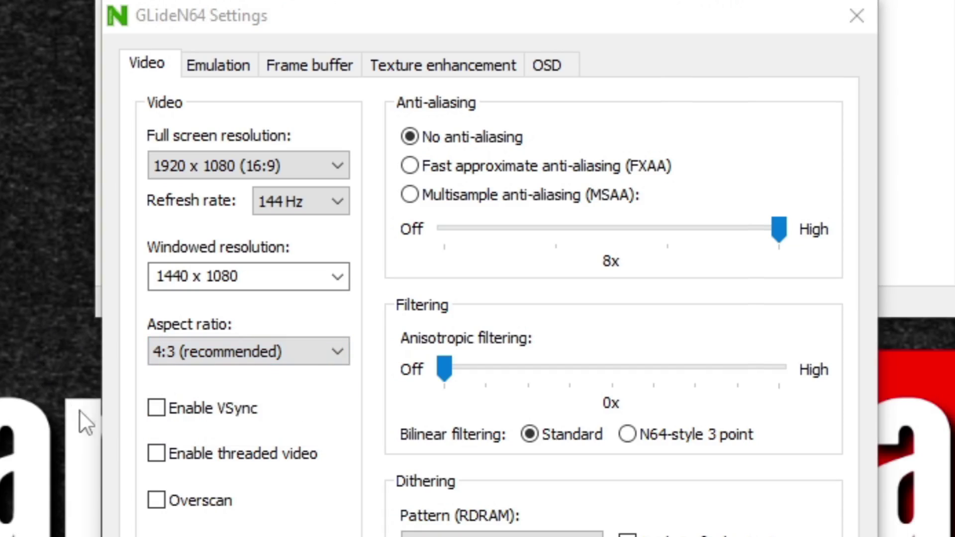
- Enable VSync, raise anisotropic filtering to 16x, and save the graphics settings
left_click(159, 410)
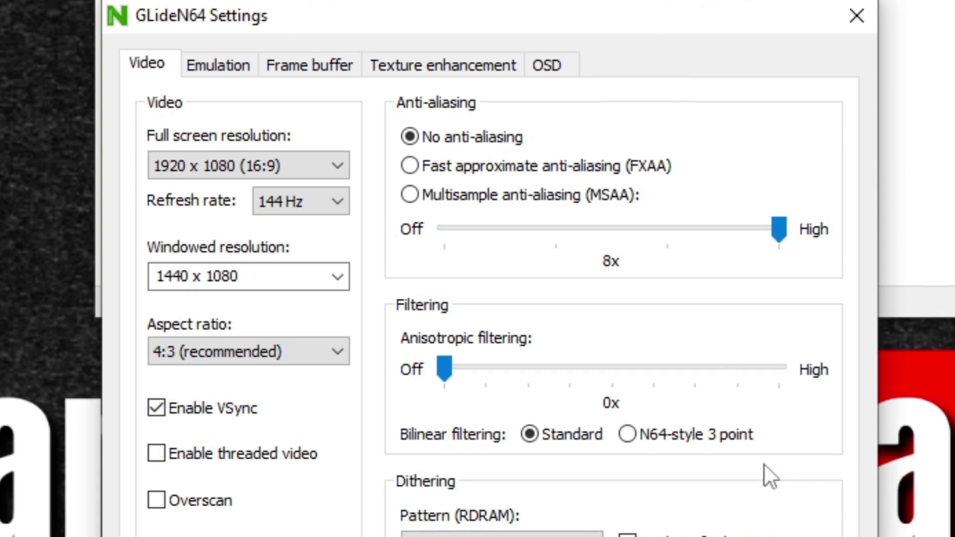
left_click_drag(444, 370, 821, 357)
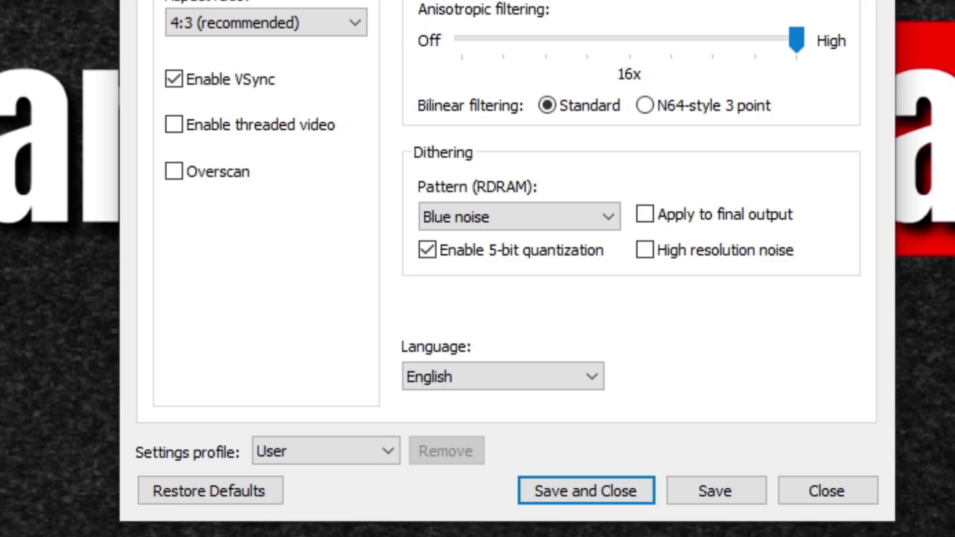
left_click(608, 494)
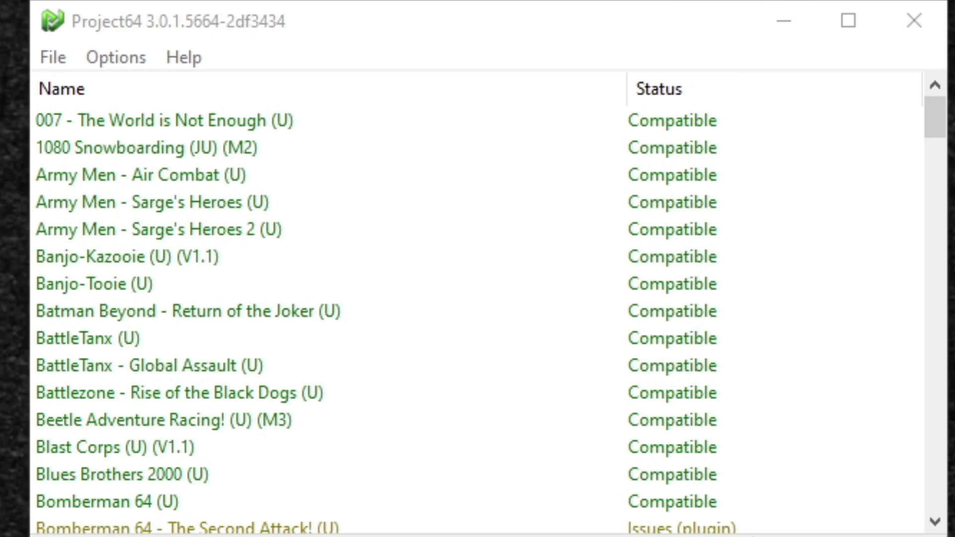
- Run the guided input setup to map all Player 1 controls to the Bluetooth XINPUT controller, and apply the mapping
left_click(122, 49)
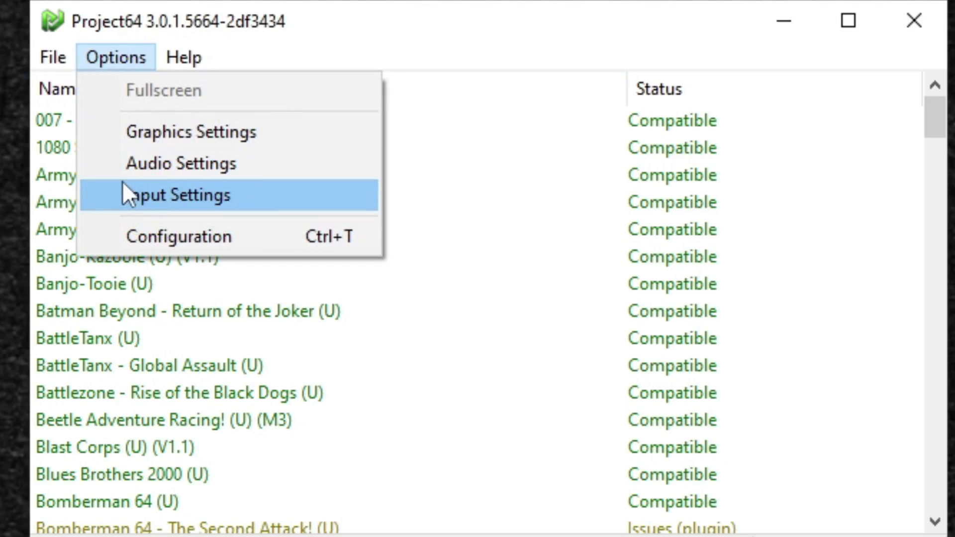
left_click(119, 197)
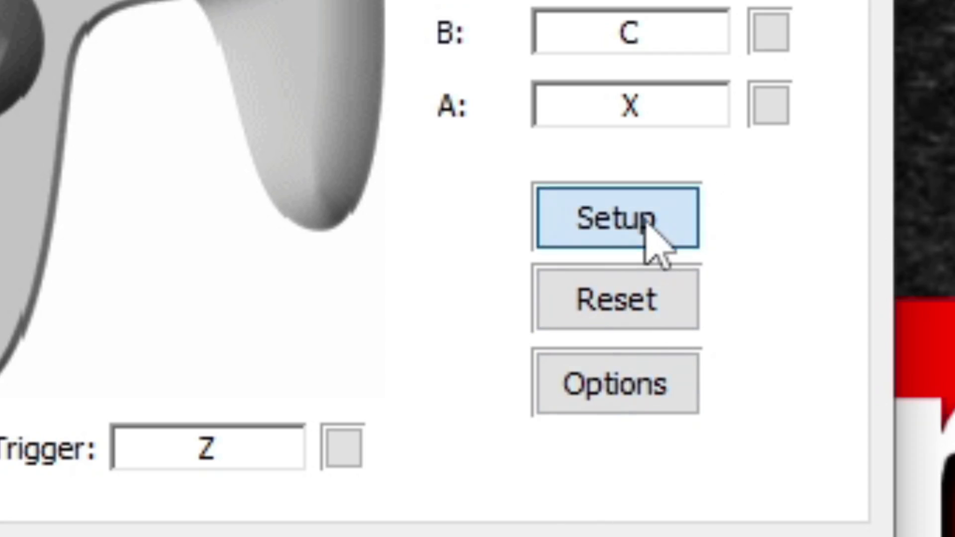
left_click(646, 221)
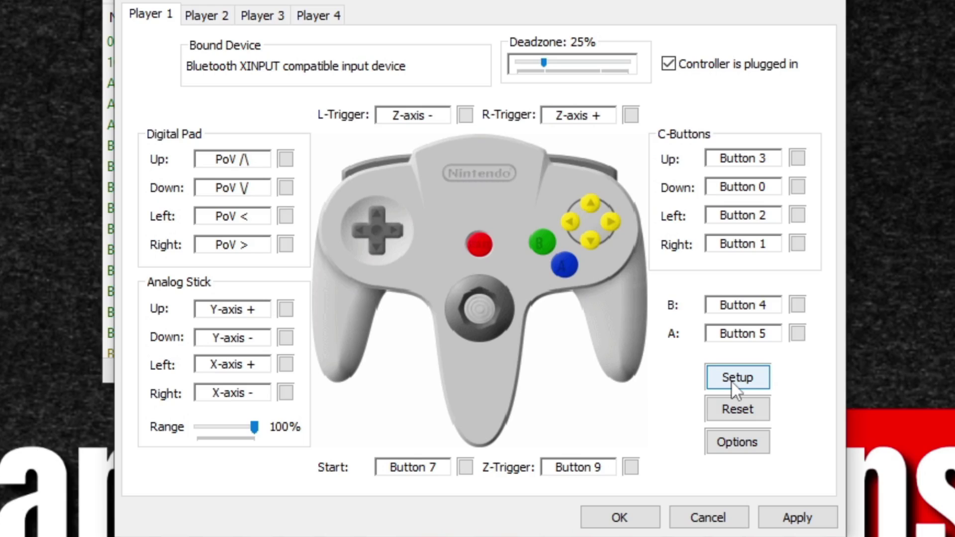
left_click(797, 518)
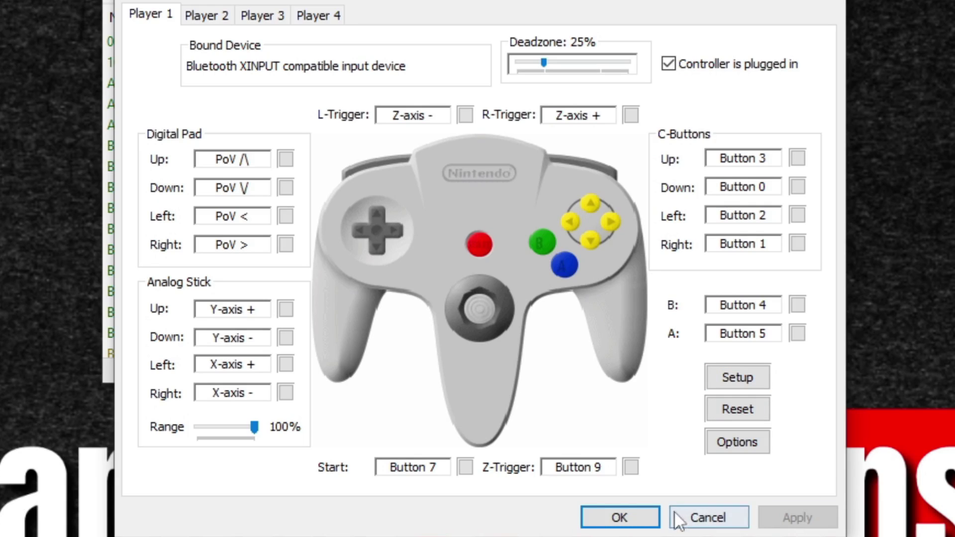
left_click(622, 518)
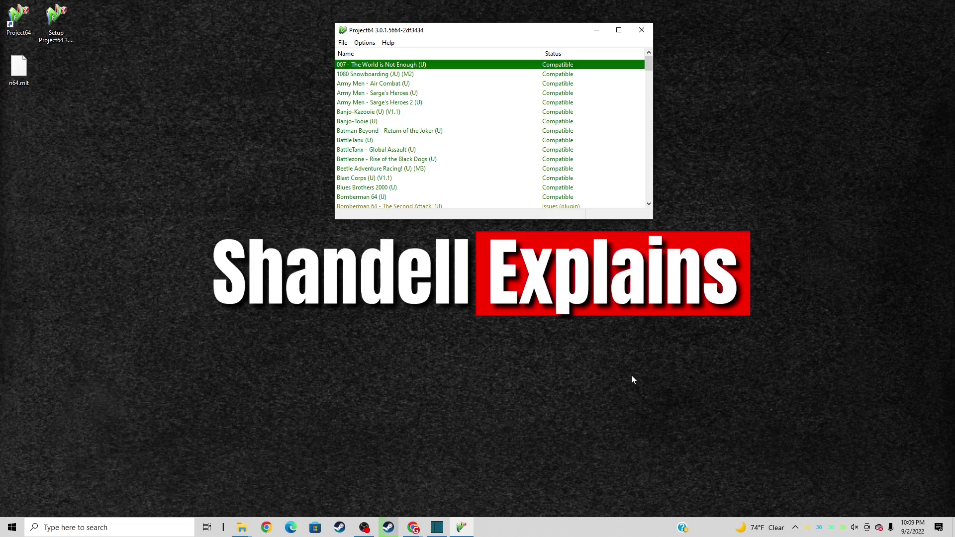
- Launch Banjo-Kazooie (U) (V1.1) from the game list
double_click(377, 113)
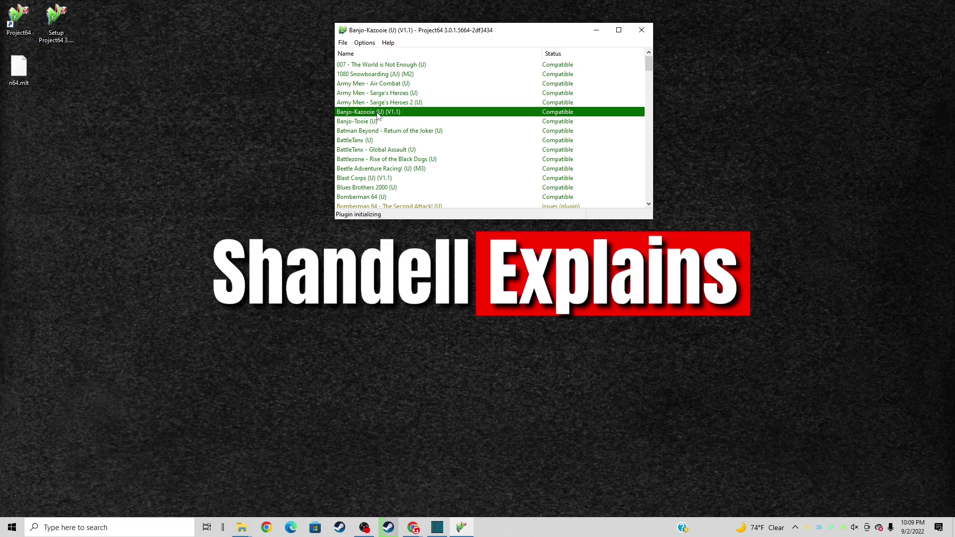